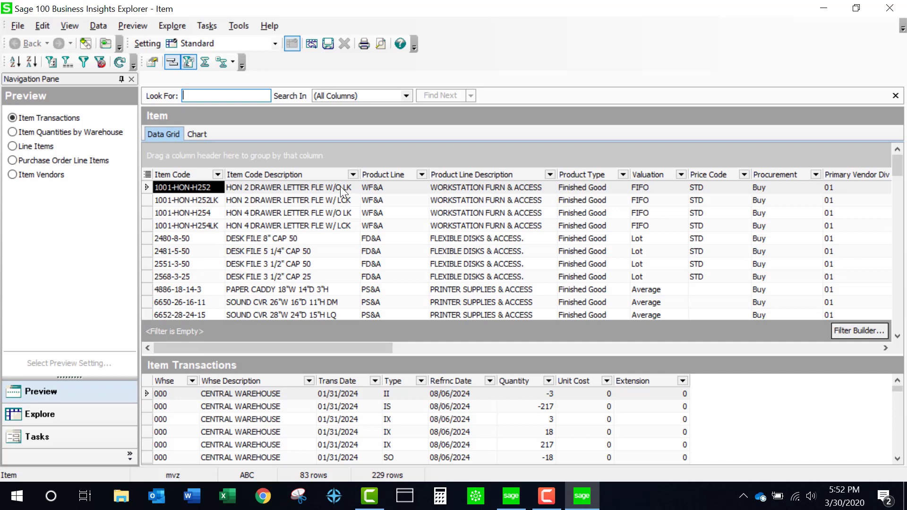
Hide the Procurement, Price Code and Valuation columns in the Item grid through Column Settings
{"action": "right_click", "coordinate": [307, 174]}
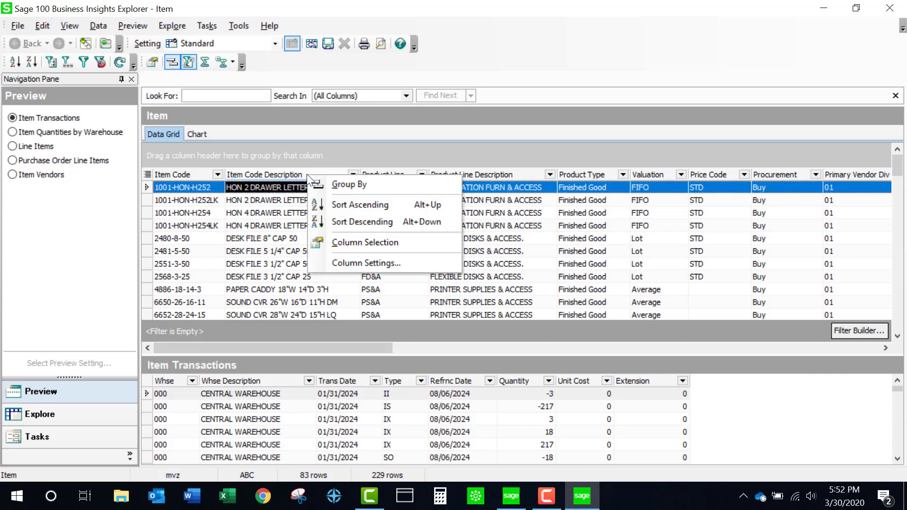
{"action": "left_click", "coordinate": [344, 264]}
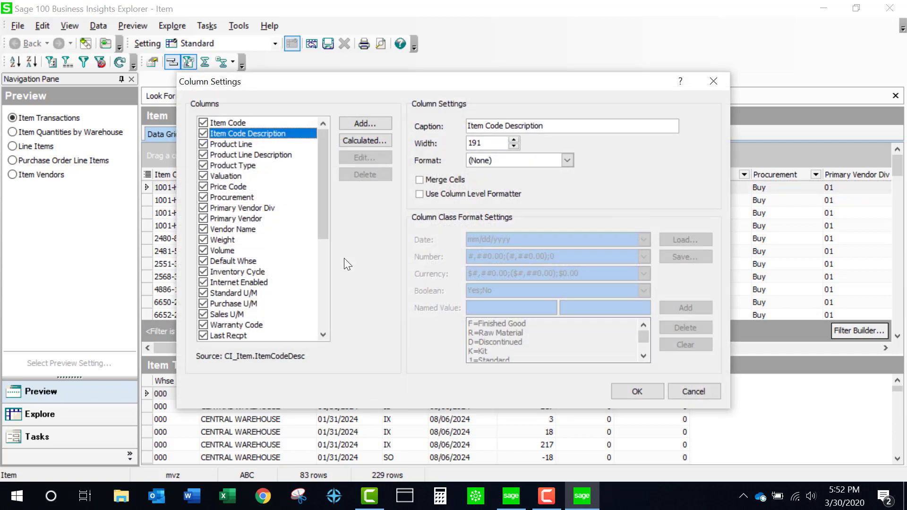
{"action": "left_click", "coordinate": [204, 197]}
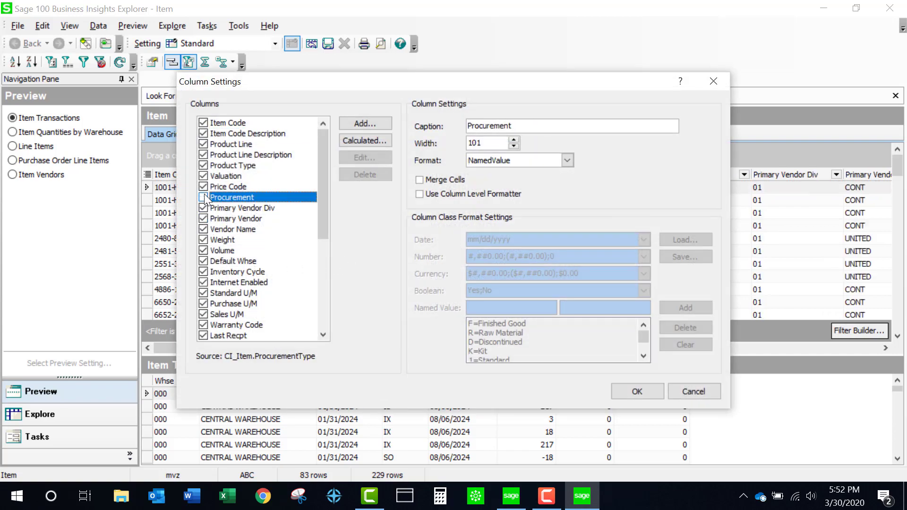
{"action": "left_click", "coordinate": [203, 188]}
{"action": "left_click", "coordinate": [203, 176]}
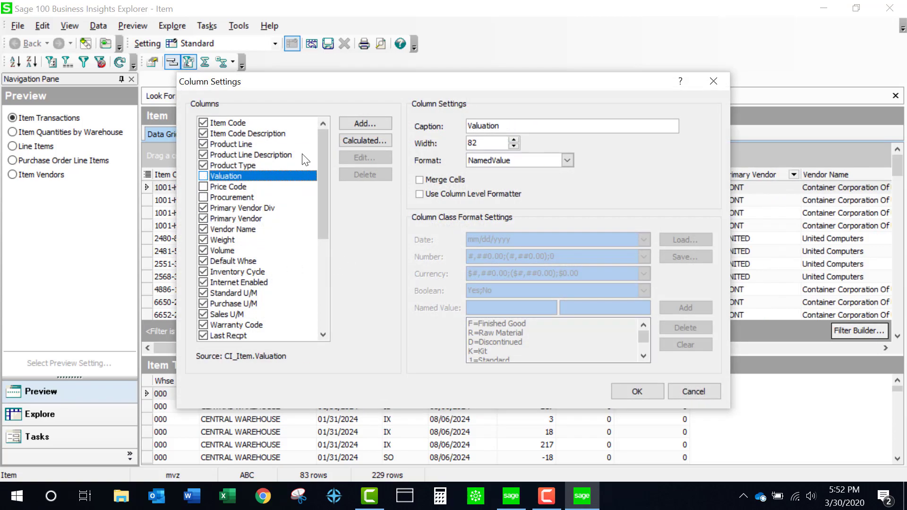
{"action": "left_click", "coordinate": [361, 124]}
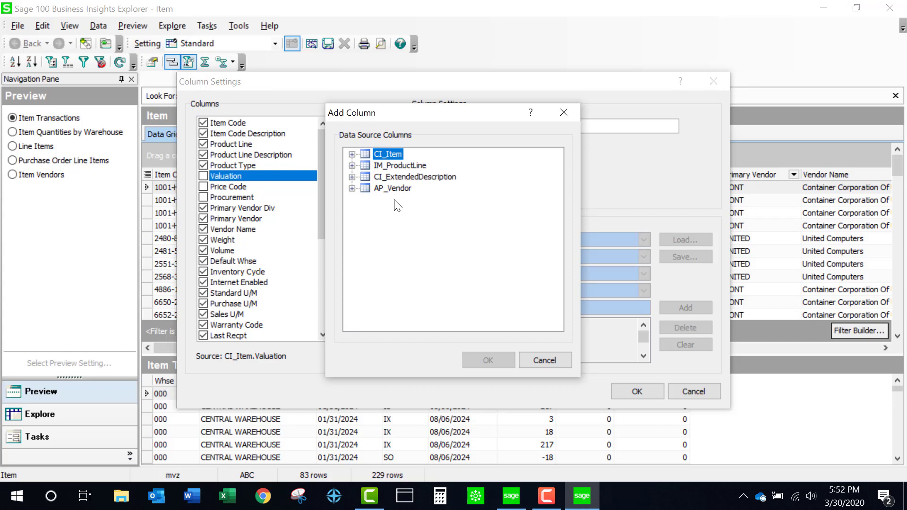
{"action": "left_click", "coordinate": [549, 362]}
{"action": "left_click", "coordinate": [632, 392]}
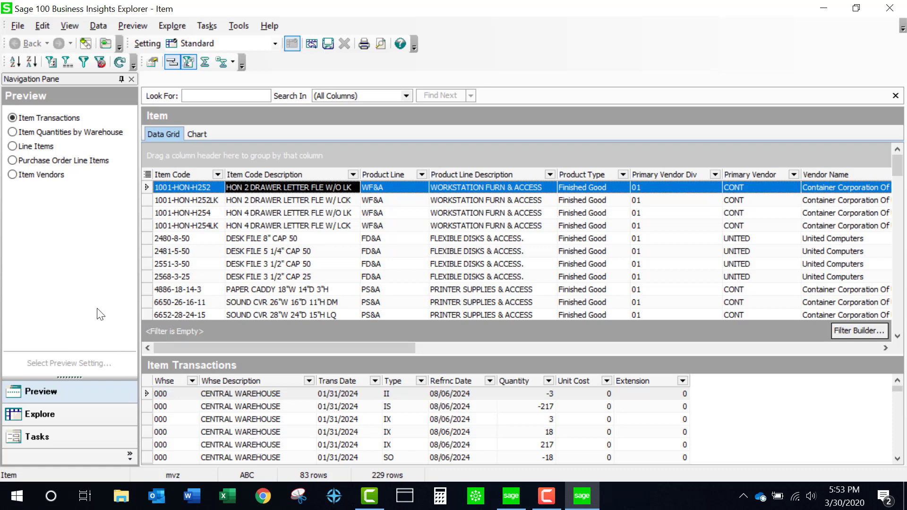
{"action": "left_click", "coordinate": [13, 133]}
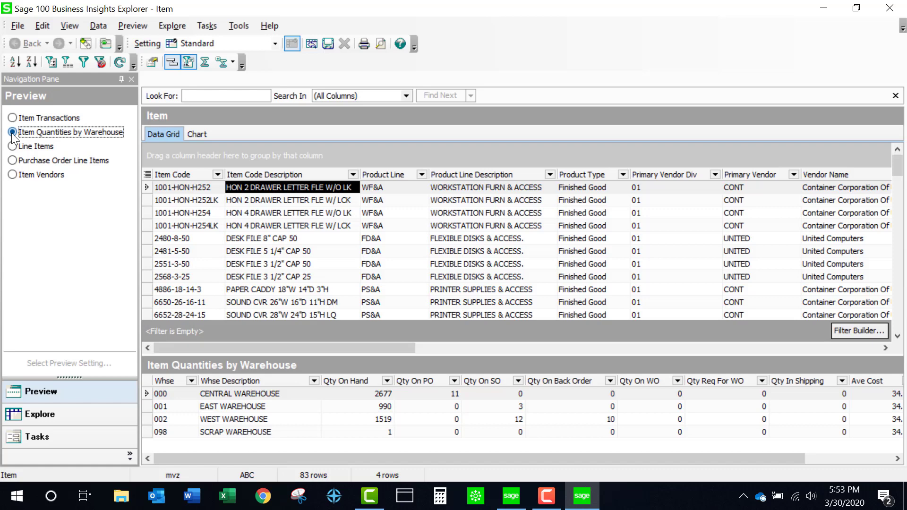
{"action": "left_click", "coordinate": [12, 147]}
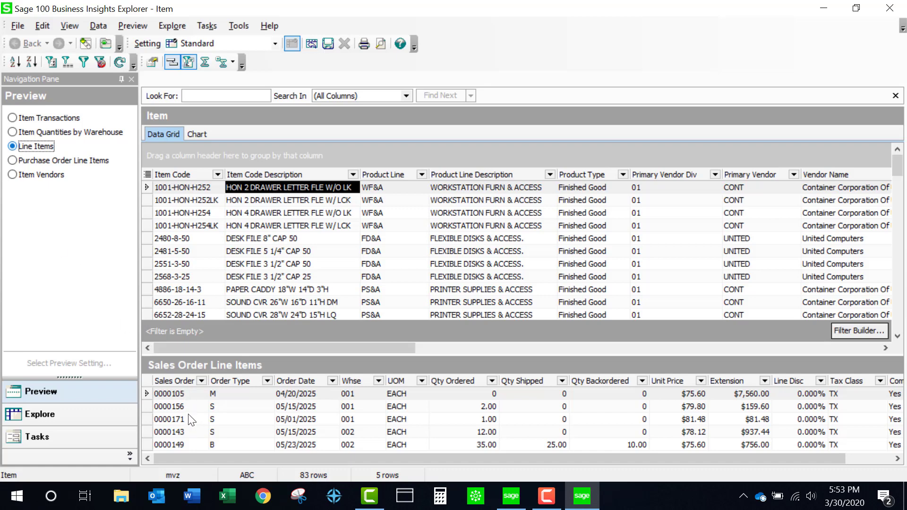
{"action": "left_click", "coordinate": [13, 162]}
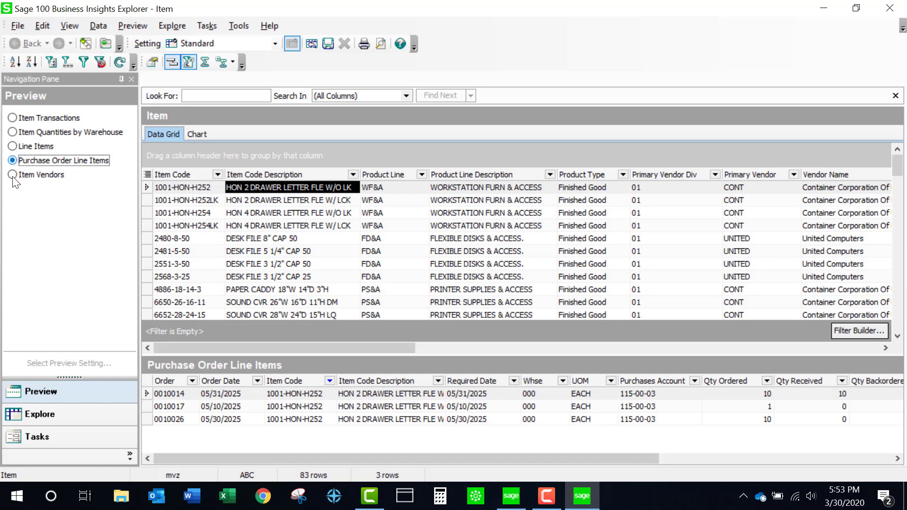
{"action": "left_click", "coordinate": [13, 176]}
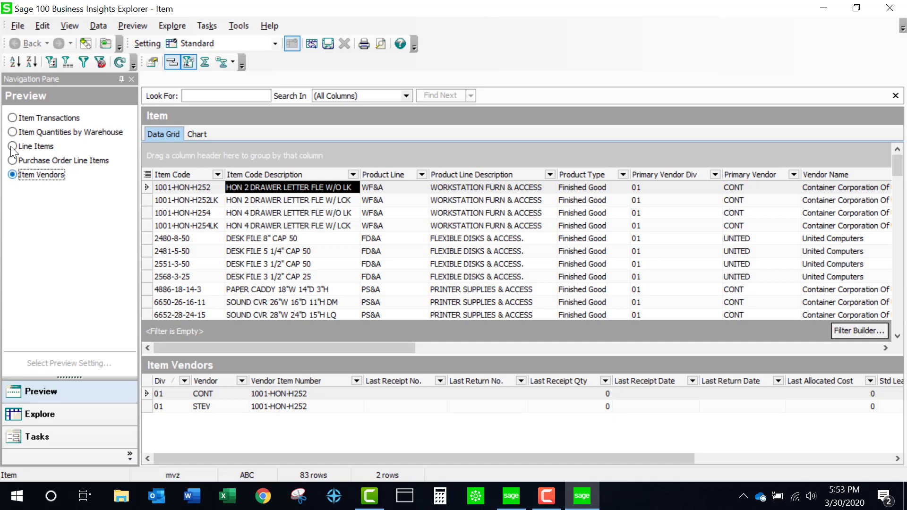
{"action": "left_click", "coordinate": [11, 121]}
Explore item 1001-HON-H252's transactions without saving the view, filtering Whse to 000
{"action": "left_click", "coordinate": [205, 187]}
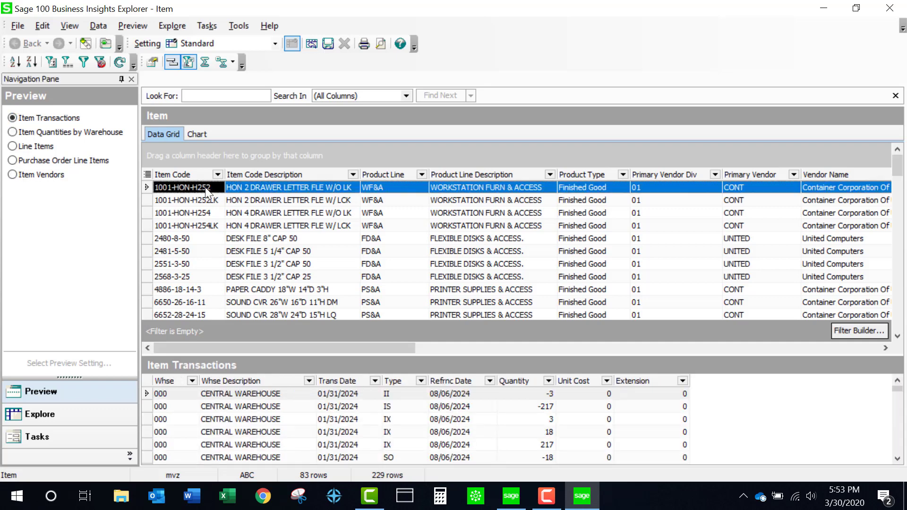
{"action": "key", "text": "alt+F4"}
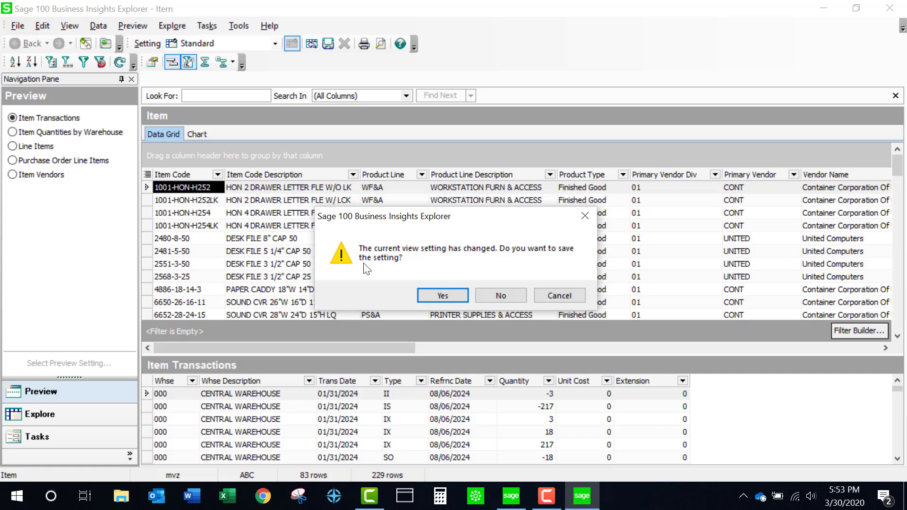
{"action": "left_click", "coordinate": [495, 297]}
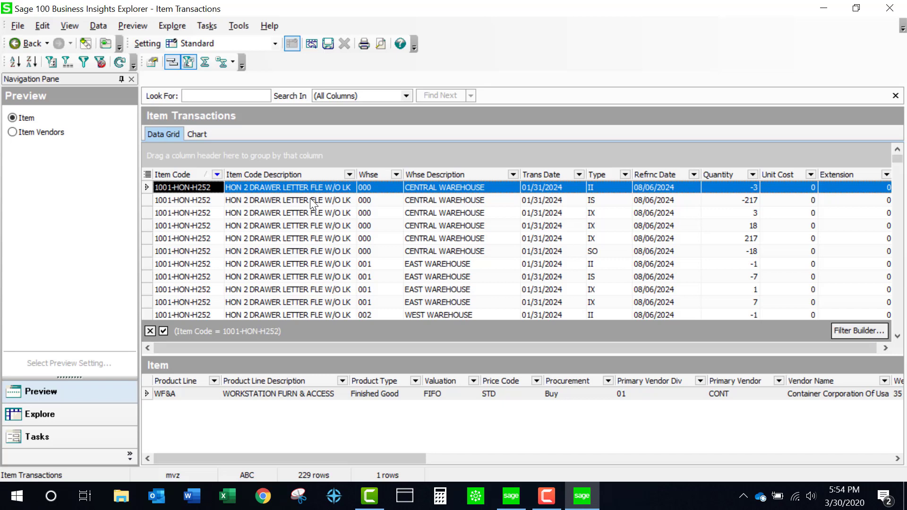
{"action": "left_click", "coordinate": [396, 173]}
{"action": "left_click", "coordinate": [381, 202]}
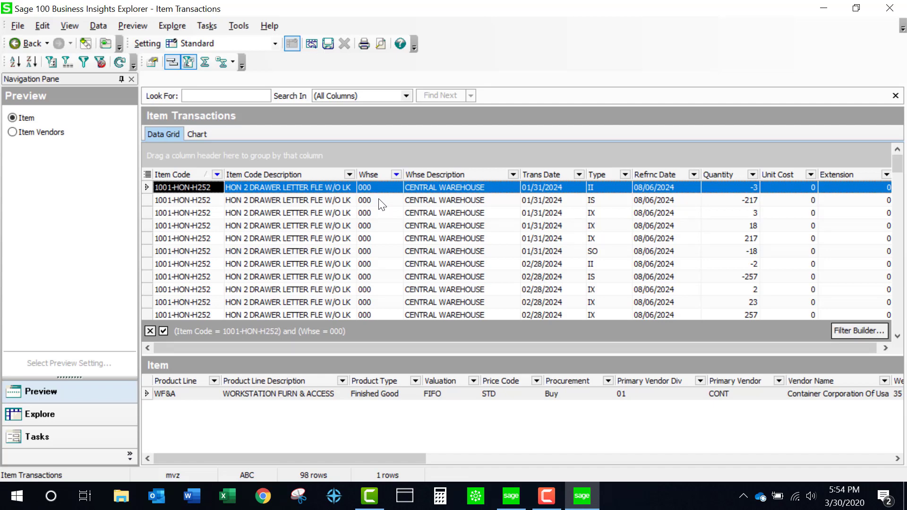
In the filter editor, replace the warehouse condition with a Type = SO condition
{"action": "left_click", "coordinate": [849, 331]}
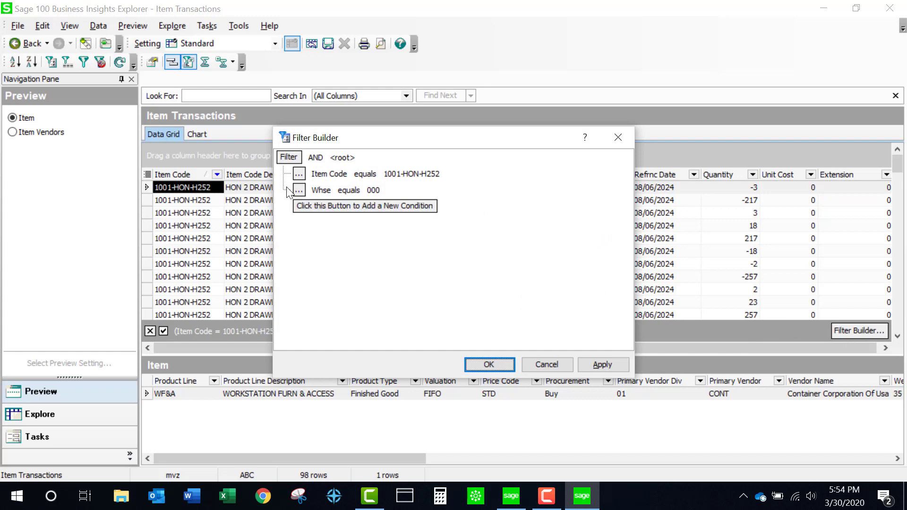
{"action": "left_click", "coordinate": [299, 191]}
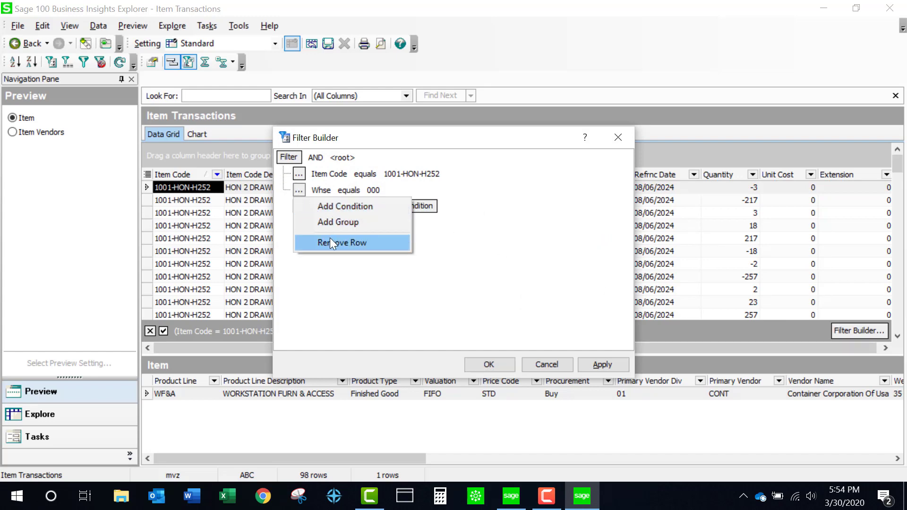
{"action": "left_click", "coordinate": [331, 241]}
{"action": "left_click", "coordinate": [321, 191]}
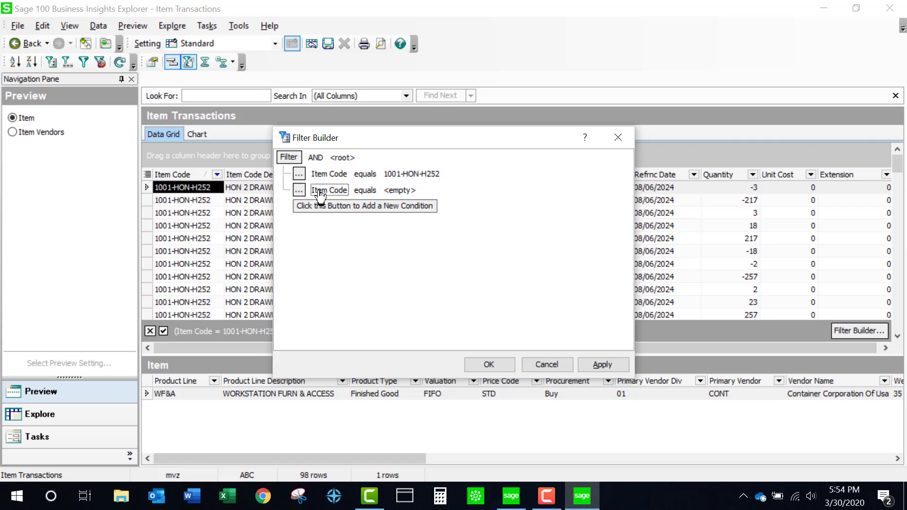
{"action": "left_click", "coordinate": [321, 191]}
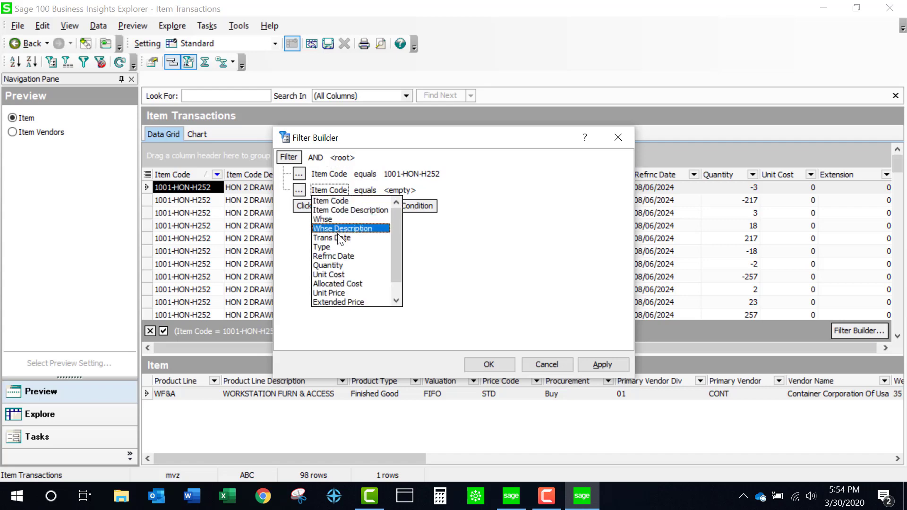
{"action": "left_click", "coordinate": [336, 246]}
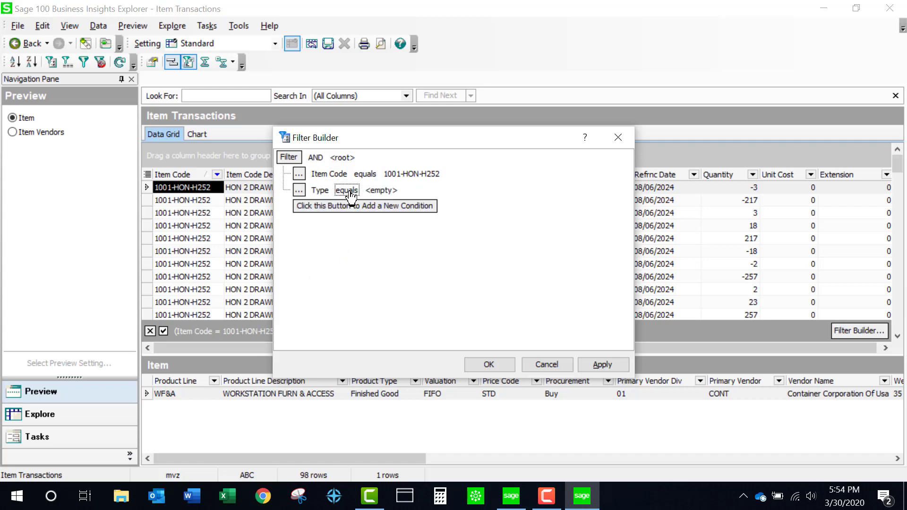
{"action": "left_click", "coordinate": [381, 190]}
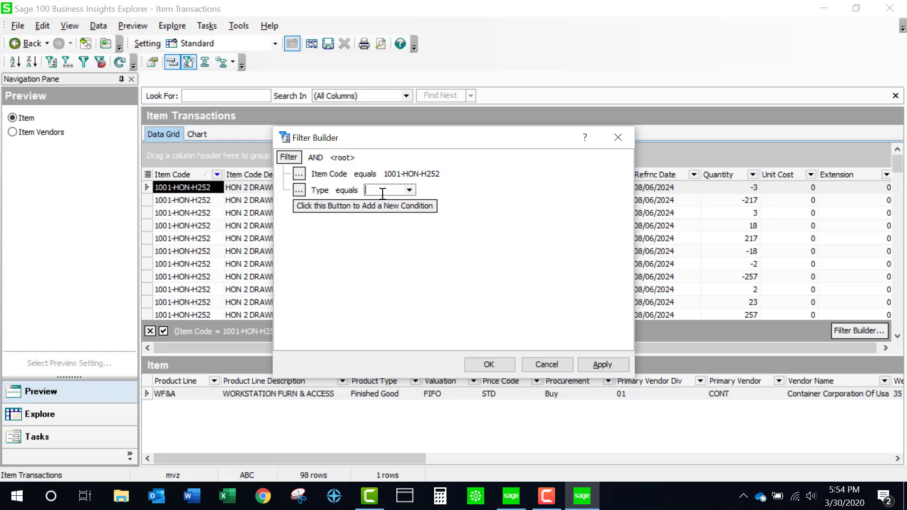
{"action": "left_click", "coordinate": [409, 191]}
{"action": "left_click", "coordinate": [409, 264]}
{"action": "left_click", "coordinate": [373, 265]}
{"action": "left_click", "coordinate": [485, 365]}
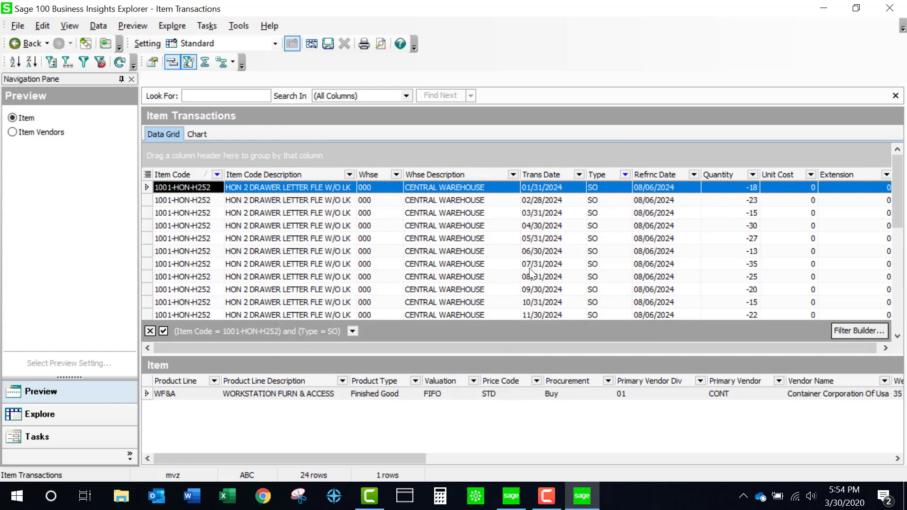
Apply the recent filter (Item Code = 1001-HON-H252) and (Type = SO) from the filter list
{"action": "left_click", "coordinate": [353, 331]}
{"action": "left_click", "coordinate": [339, 345]}
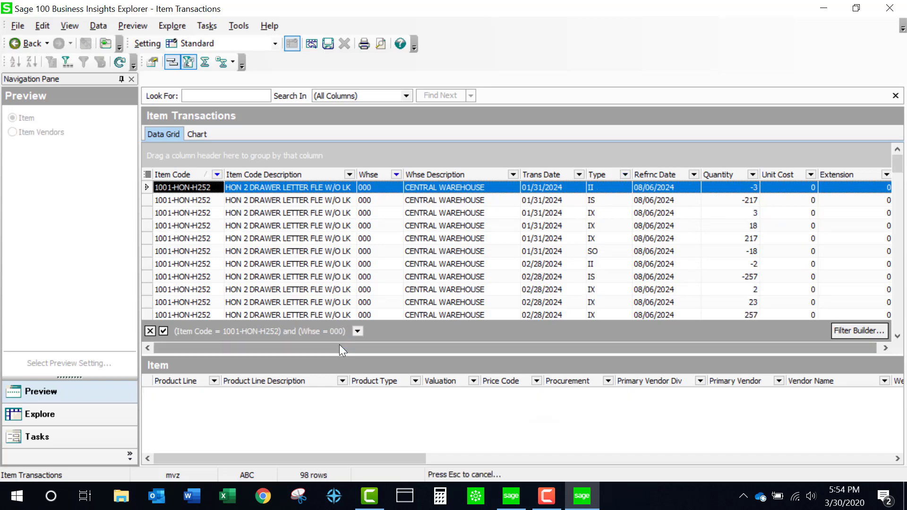
{"action": "left_click", "coordinate": [355, 331]}
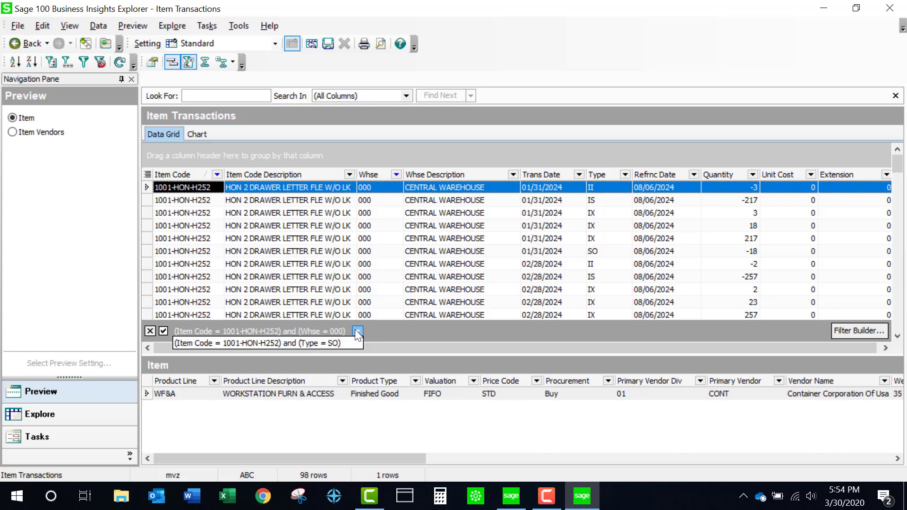
{"action": "left_click", "coordinate": [333, 343]}
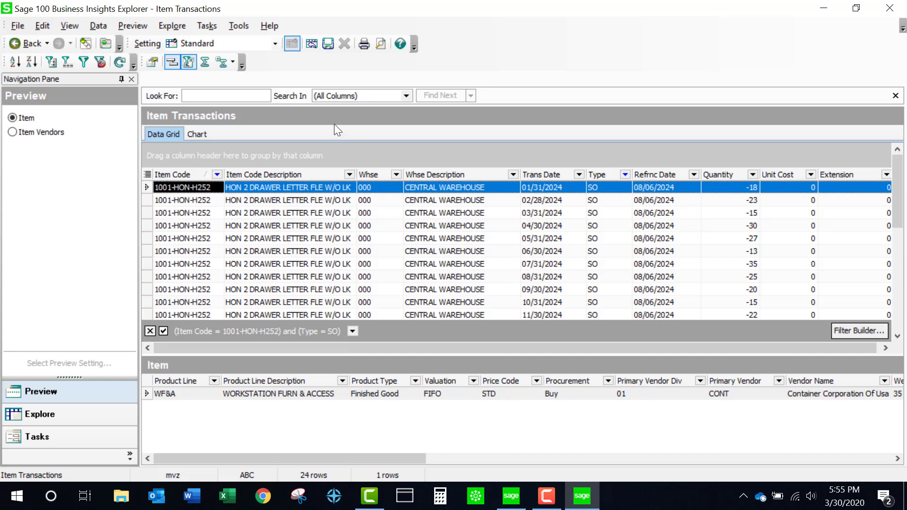
Save the filtered view as public setting 'TEST' and select TEST from the Setting list
{"action": "left_click", "coordinate": [329, 44]}
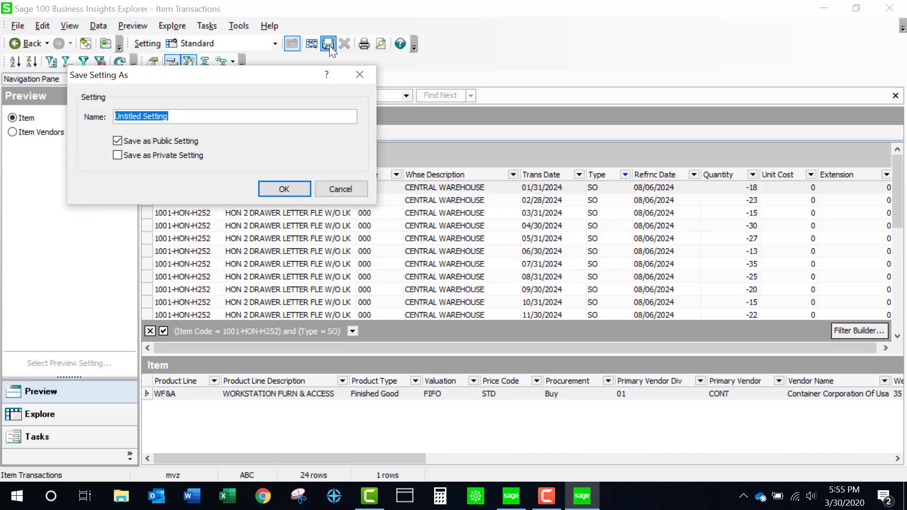
{"action": "type", "text": "TEST"}
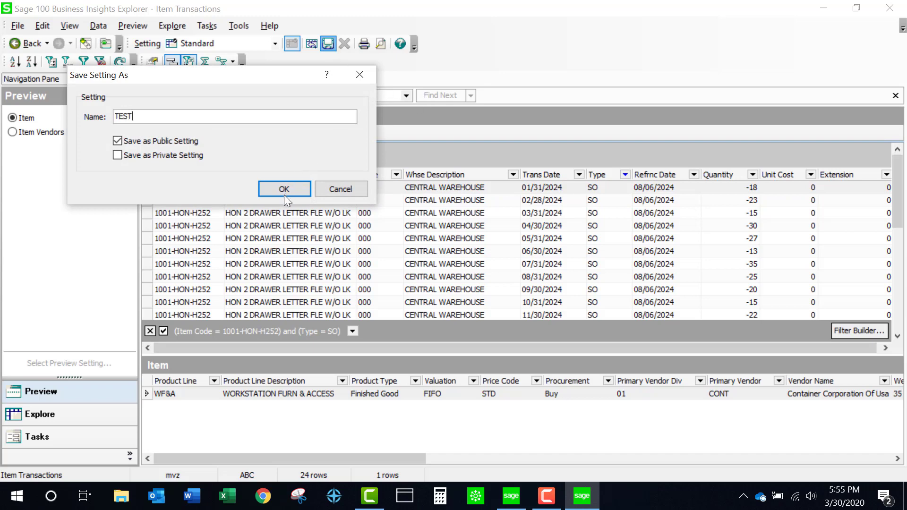
{"action": "left_click", "coordinate": [284, 193]}
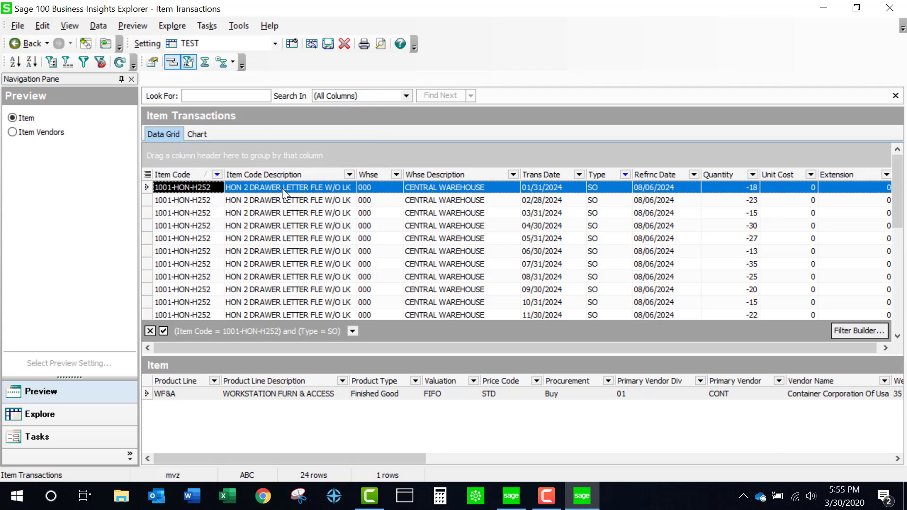
{"action": "left_click", "coordinate": [275, 44]}
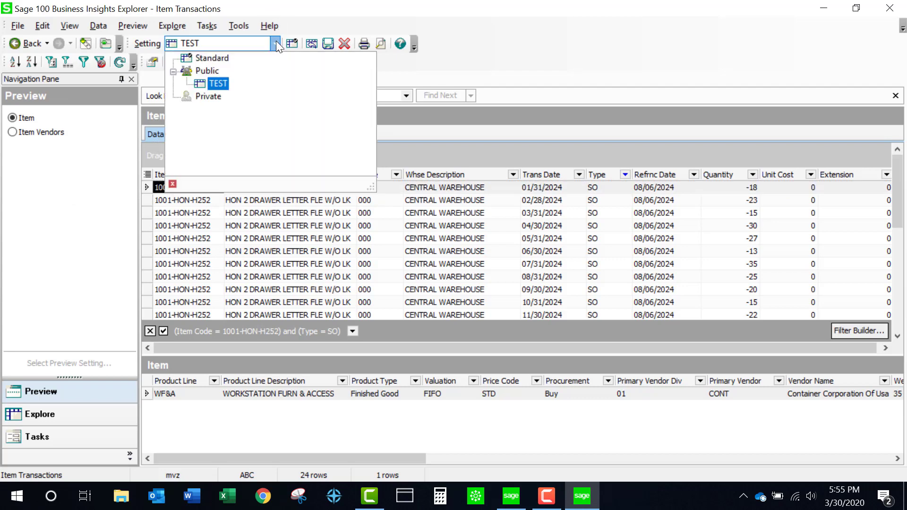
{"action": "left_click", "coordinate": [219, 84]}
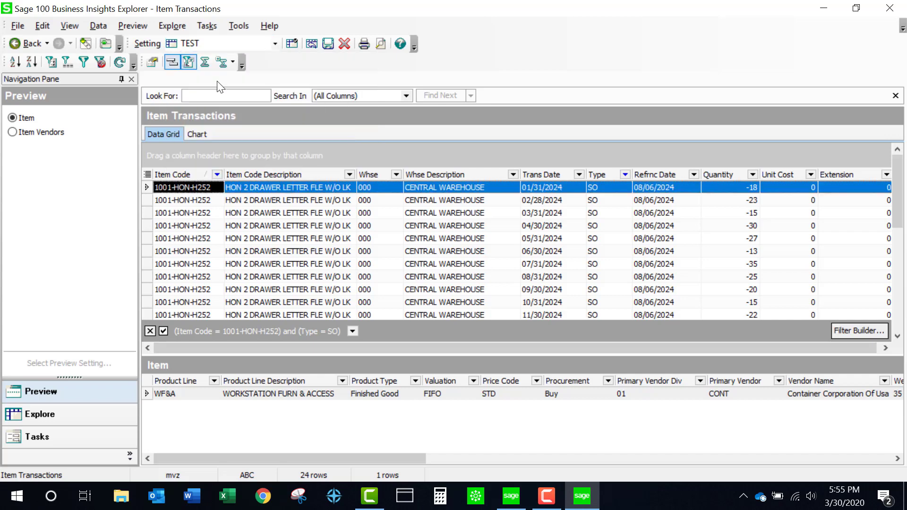
Go back to the Item grid, show Tasks, and open then close Item Maintenance for 1001-HON-H252
{"action": "left_click", "coordinate": [22, 42]}
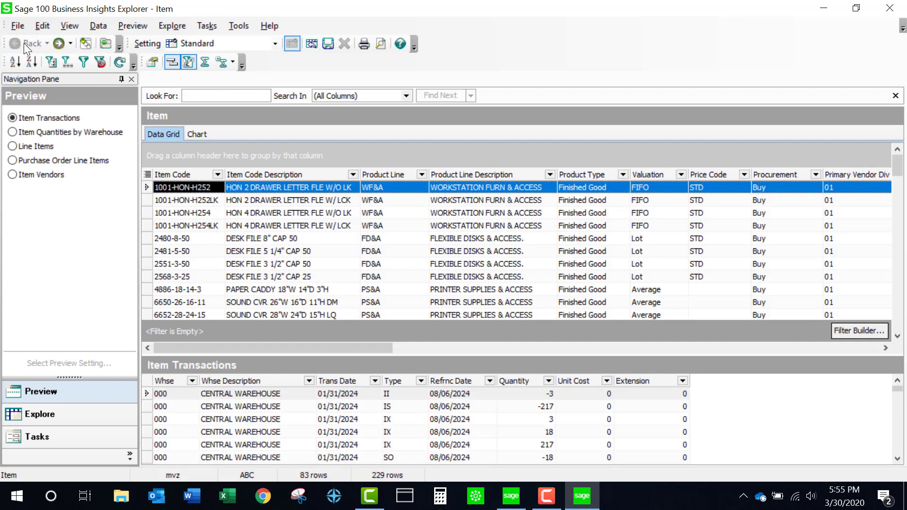
{"action": "left_click", "coordinate": [35, 432]}
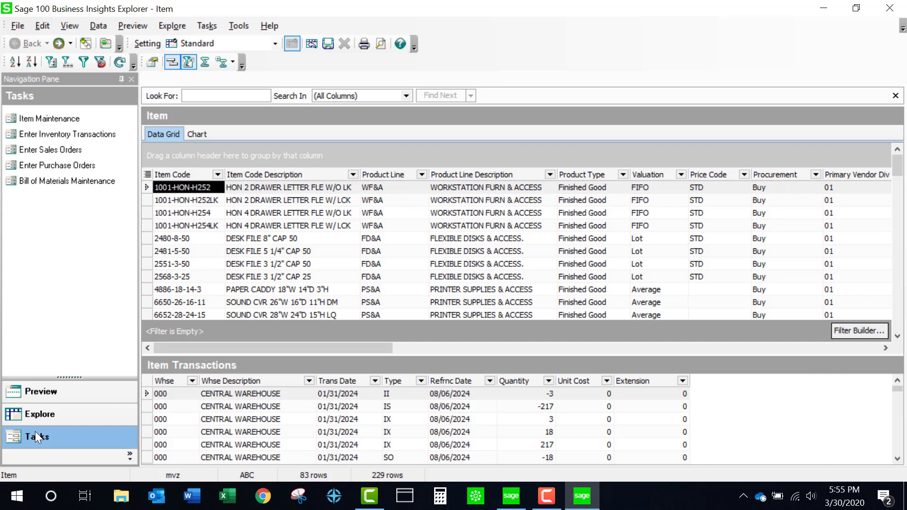
{"action": "left_click", "coordinate": [60, 124]}
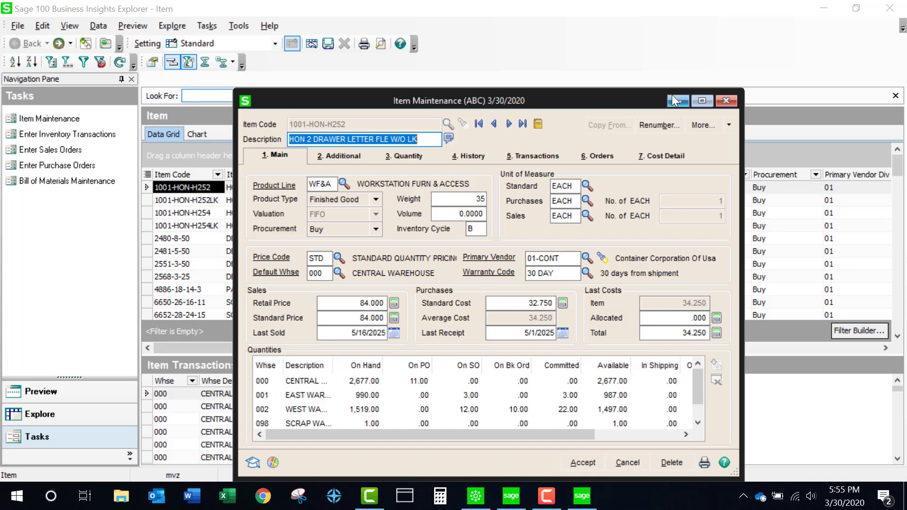
{"action": "left_click", "coordinate": [728, 102]}
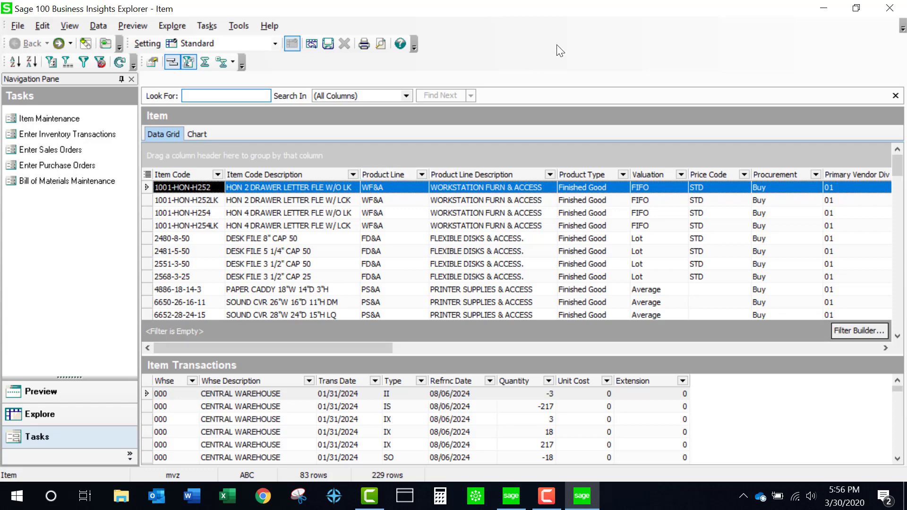
Remove Product Line, group the Item grid by Valuation, and add a Count summary showing 14
{"action": "left_click_drag", "start_coordinate": [381, 174], "coordinate": [514, 50]}
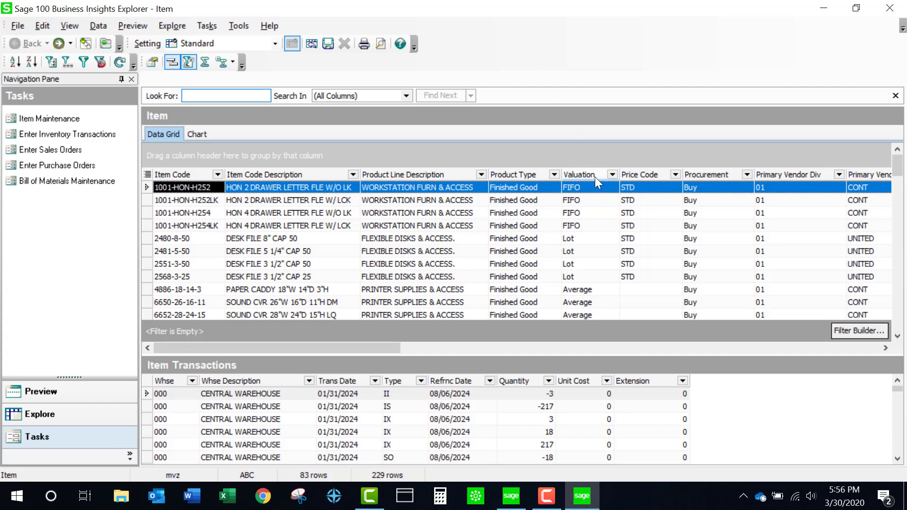
{"action": "left_click_drag", "start_coordinate": [589, 173], "coordinate": [461, 155]}
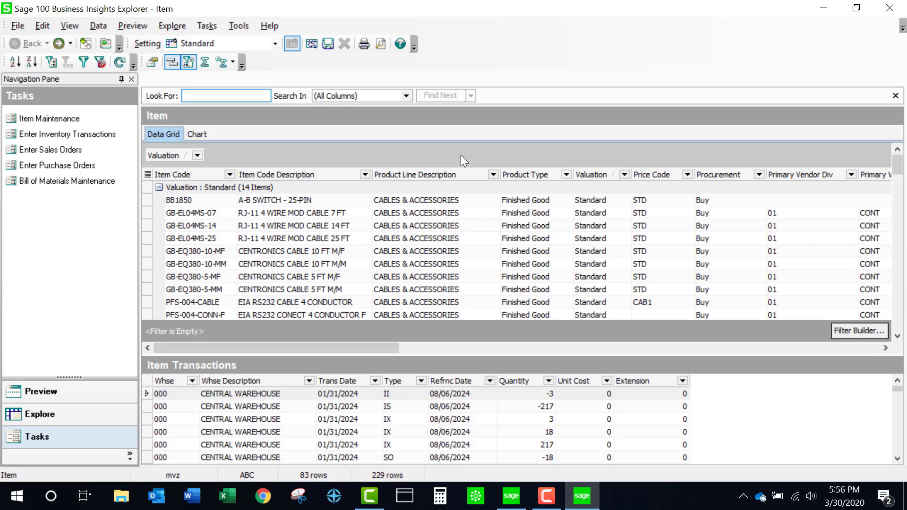
{"action": "mouse_move", "coordinate": [898, 168]}
{"action": "left_mouse_down"}
{"action": "mouse_move", "coordinate": [905, 220]}
{"action": "mouse_move", "coordinate": [900, 166]}
{"action": "left_mouse_up"}
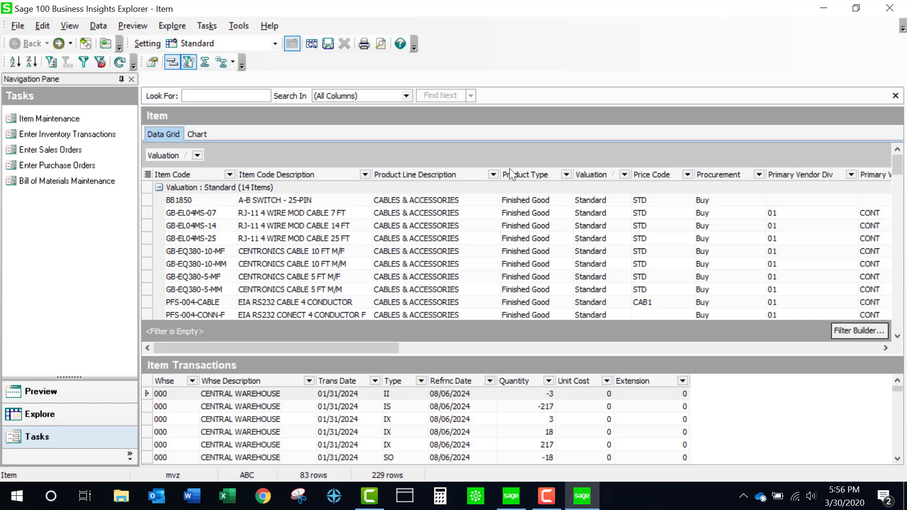
{"action": "scroll", "coordinate": [901, 177], "scroll_direction": "down", "scroll_amount": 4}
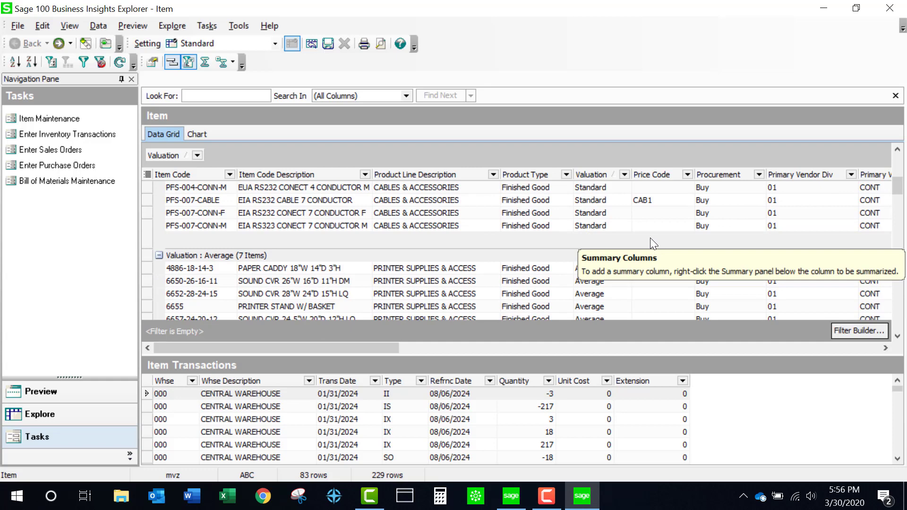
{"action": "right_click", "coordinate": [650, 237]}
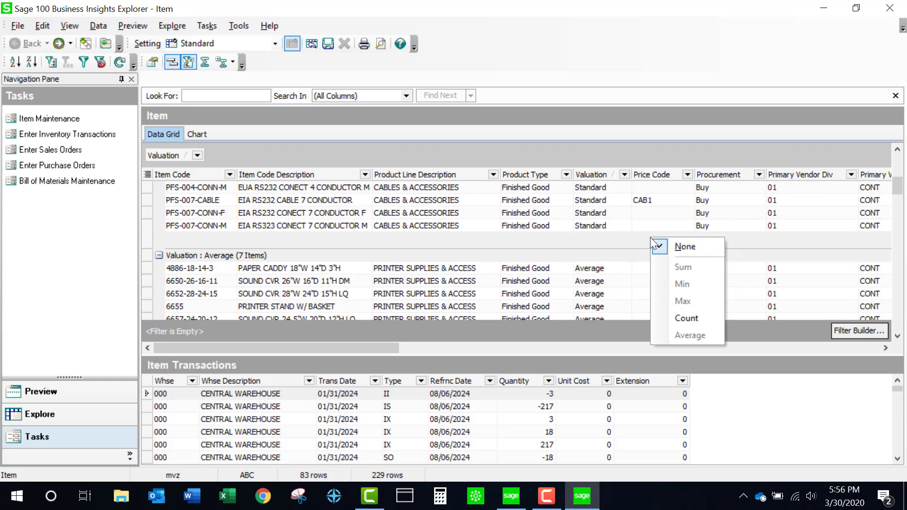
{"action": "left_click", "coordinate": [681, 319]}
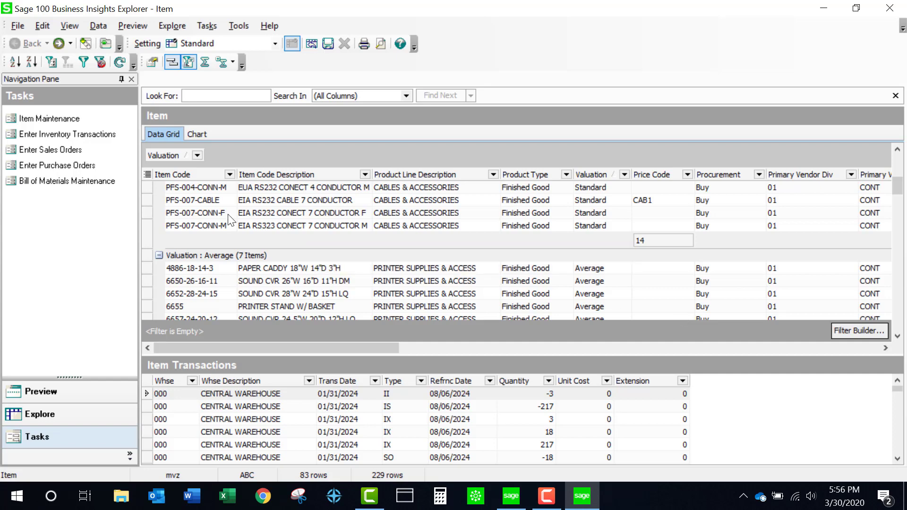
{"action": "left_click", "coordinate": [17, 29]}
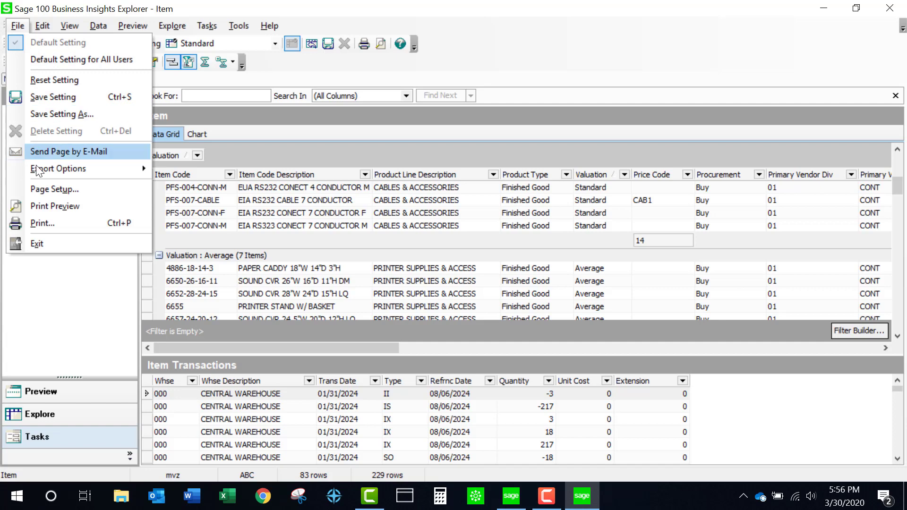
{"action": "mouse_move", "coordinate": [41, 170]}
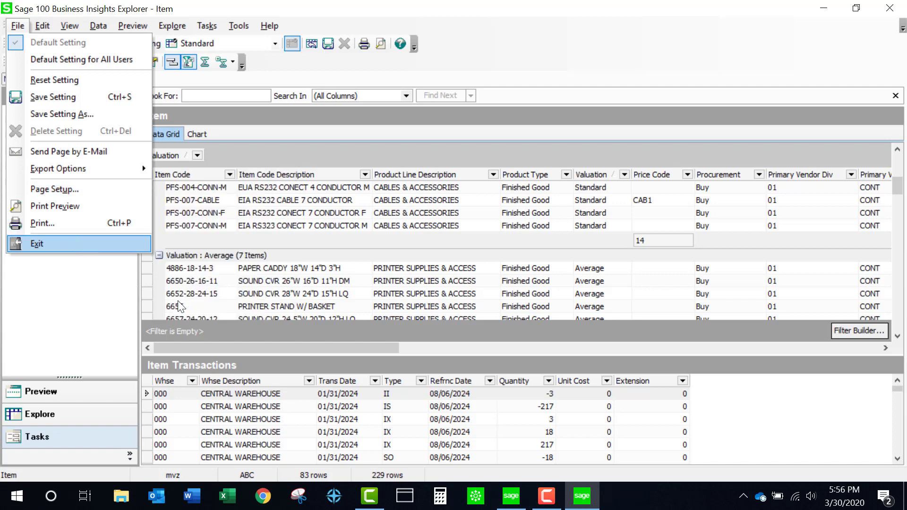
{"action": "mouse_move", "coordinate": [84, 171]}
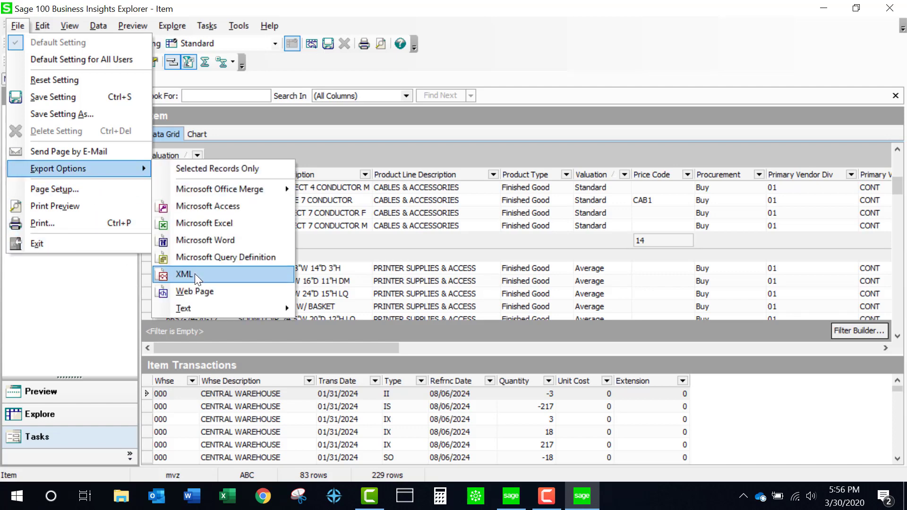
{"action": "mouse_move", "coordinate": [206, 312]}
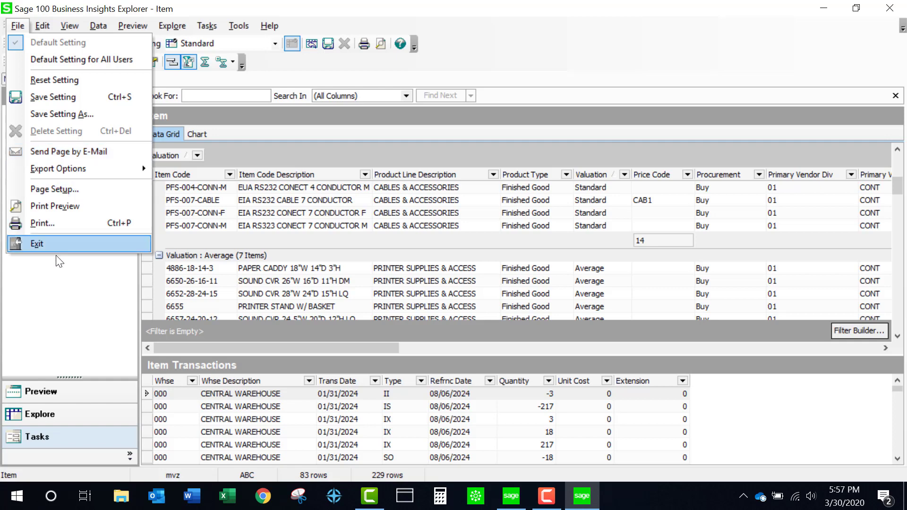
{"action": "left_click", "coordinate": [60, 280]}
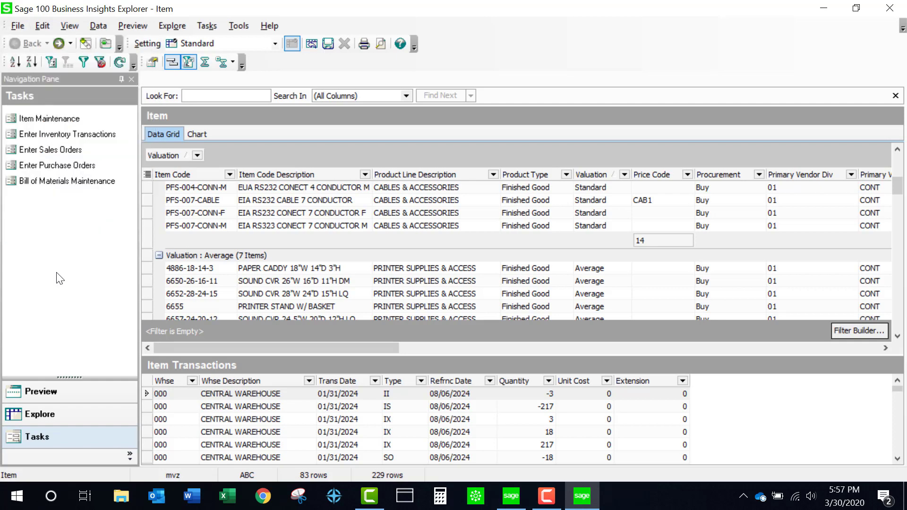